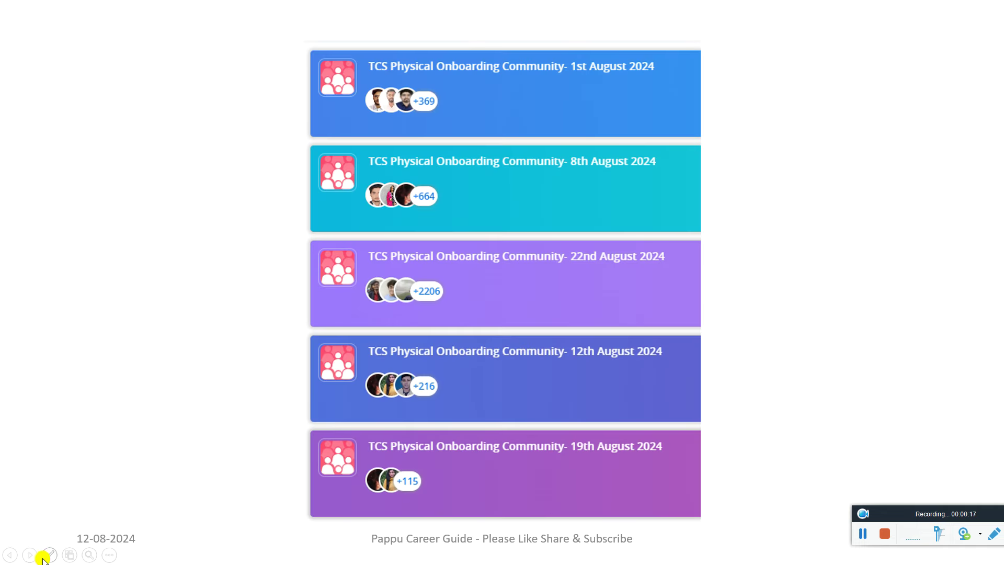
Step: Pick the red pen and cross out the 1st, 8th and 12th August dates
click(45, 556)
click(40, 482)
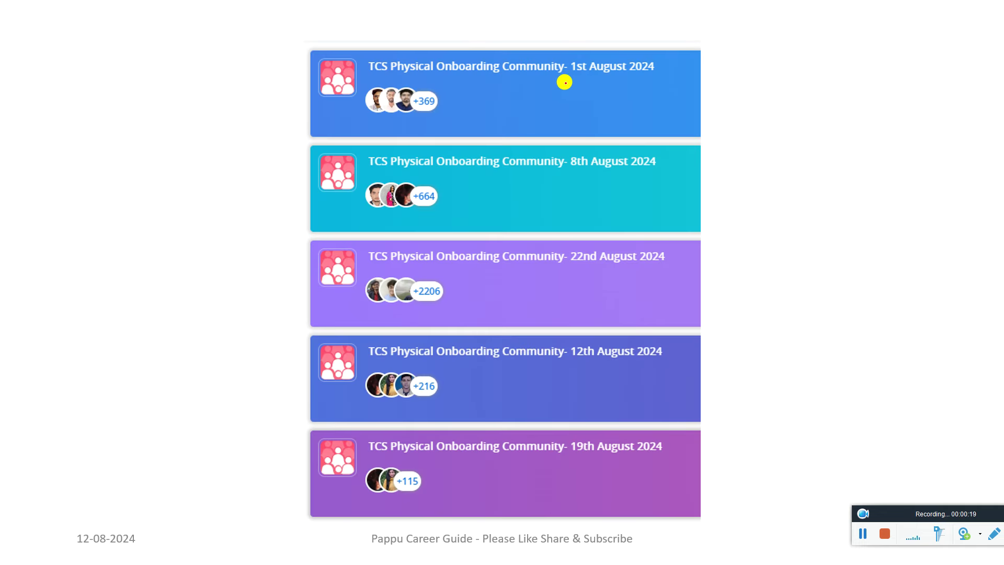
mouse_move(564, 82)
mouse_down()
mouse_move(667, 48)
mouse_move(600, 112)
mouse_up()
mouse_move(591, 64)
mouse_down()
mouse_move(641, 116)
mouse_move(591, 191)
mouse_up()
drag(577, 150, 615, 199)
drag(600, 342, 585, 392)
drag(571, 355, 606, 373)
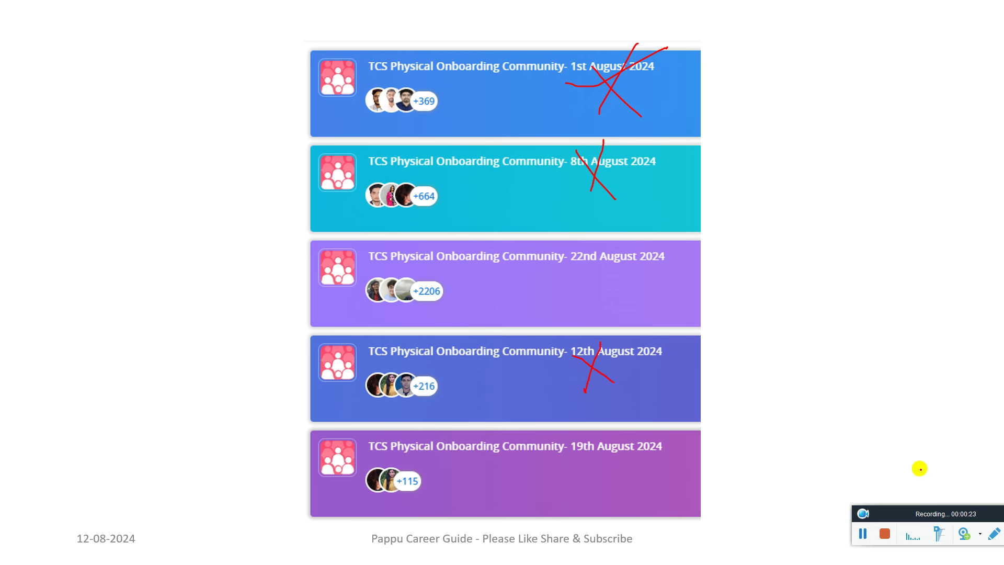
Step: Circle the 22nd and 19th August onboarding dates
drag(936, 512, 913, 311)
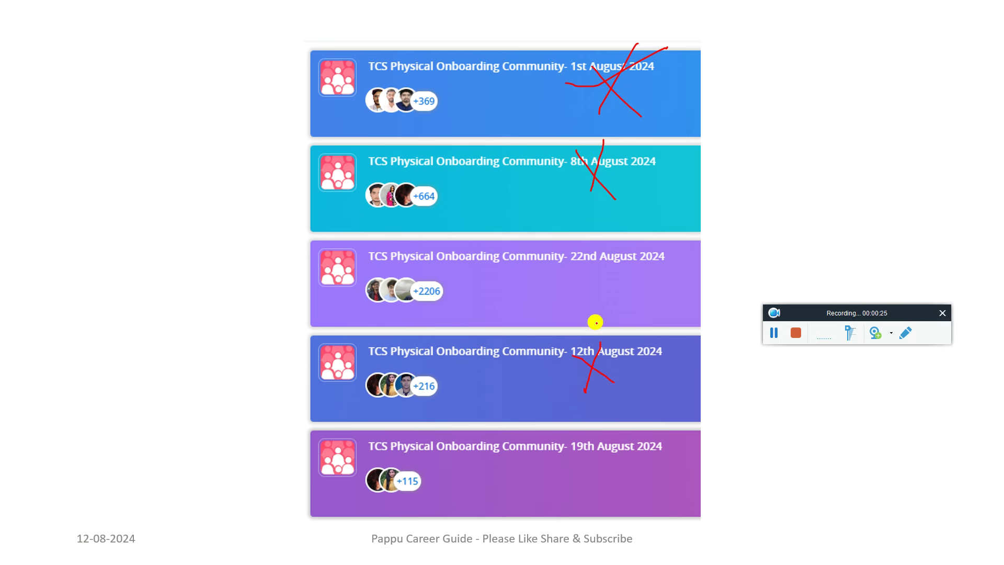
drag(608, 236, 565, 221)
mouse_move(627, 424)
mouse_down()
mouse_move(569, 469)
mouse_move(629, 403)
mouse_up()
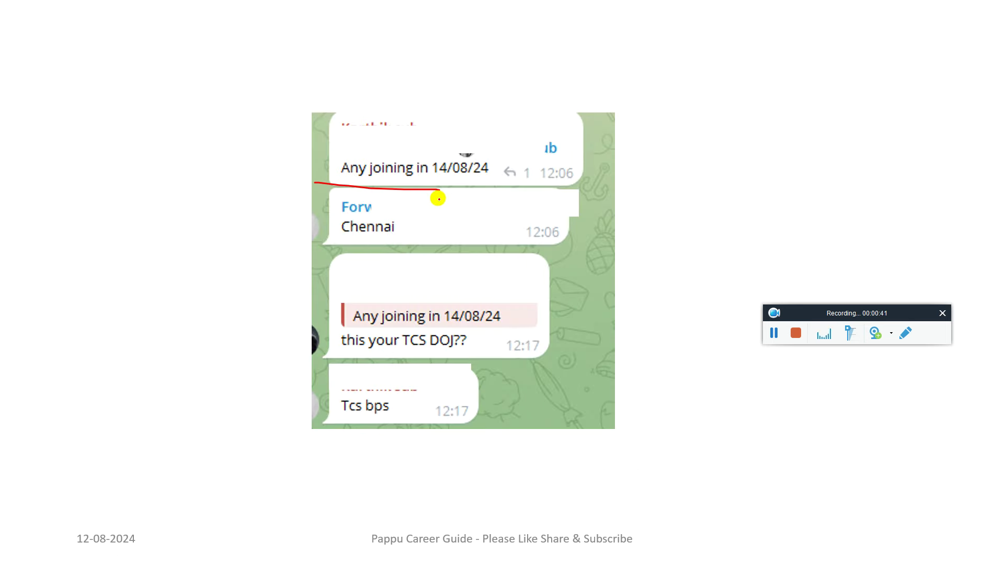
Step: Underline the Chennai, TCS DOJ and Tcs bps chat messages
drag(384, 237, 421, 238)
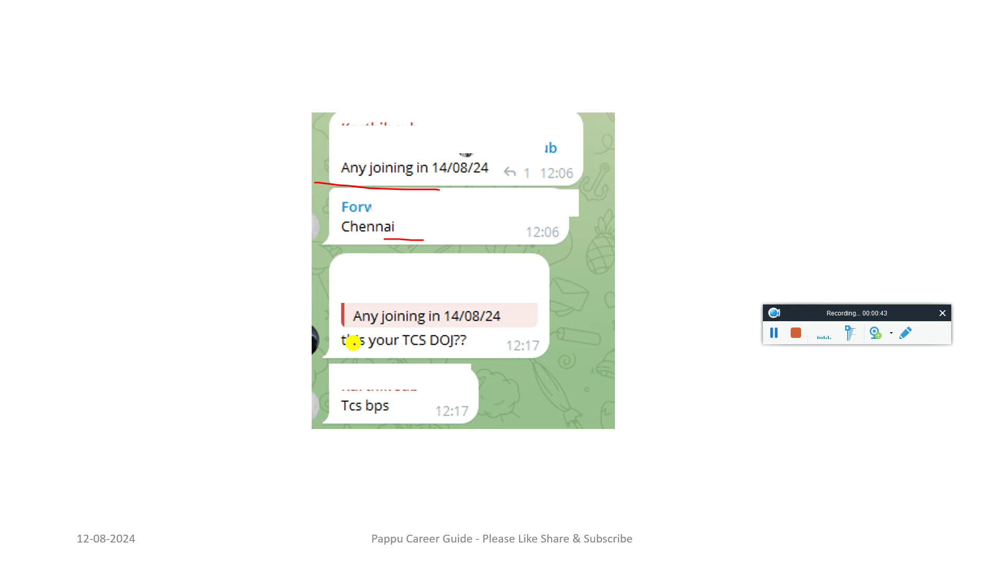
drag(353, 355, 459, 350)
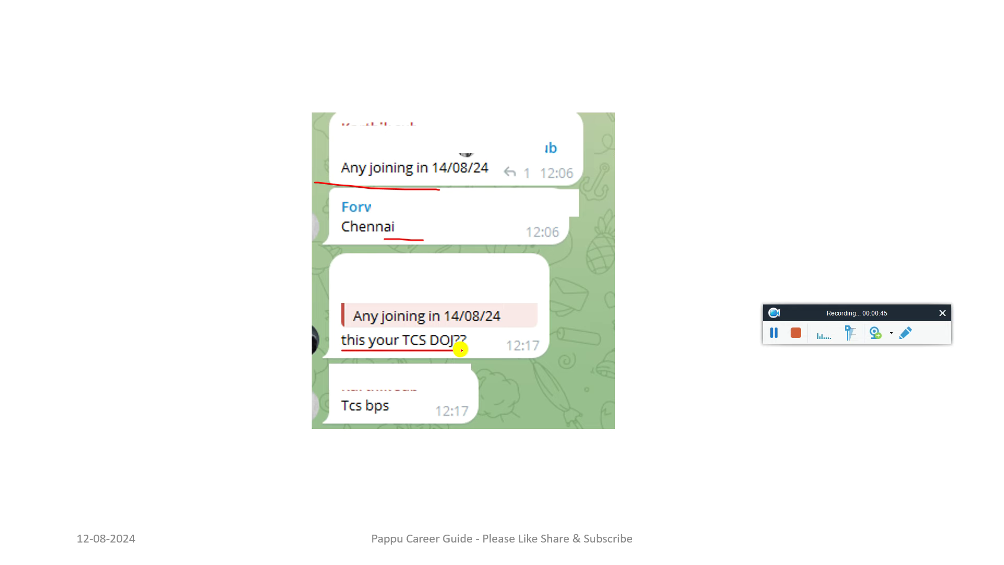
drag(339, 422, 399, 425)
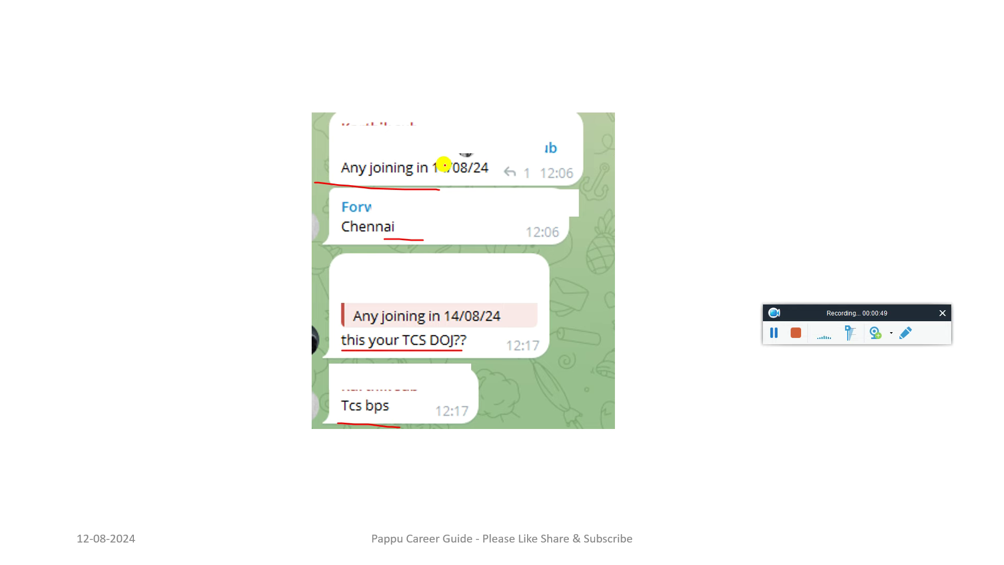
Step: Circle the 14 in the joining date and move to the TCS ticket title slide
drag(442, 187, 453, 162)
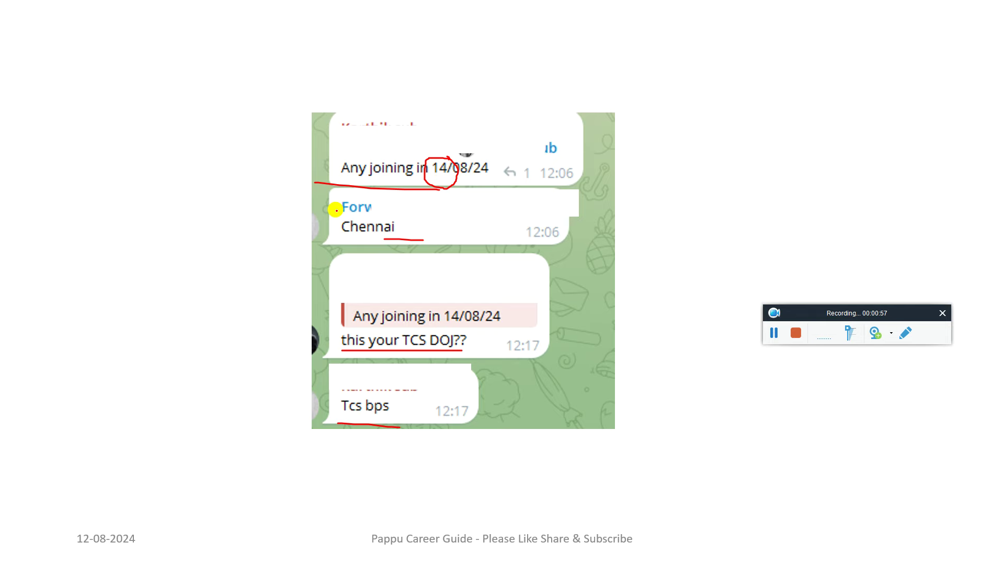
click(286, 254)
click(13, 556)
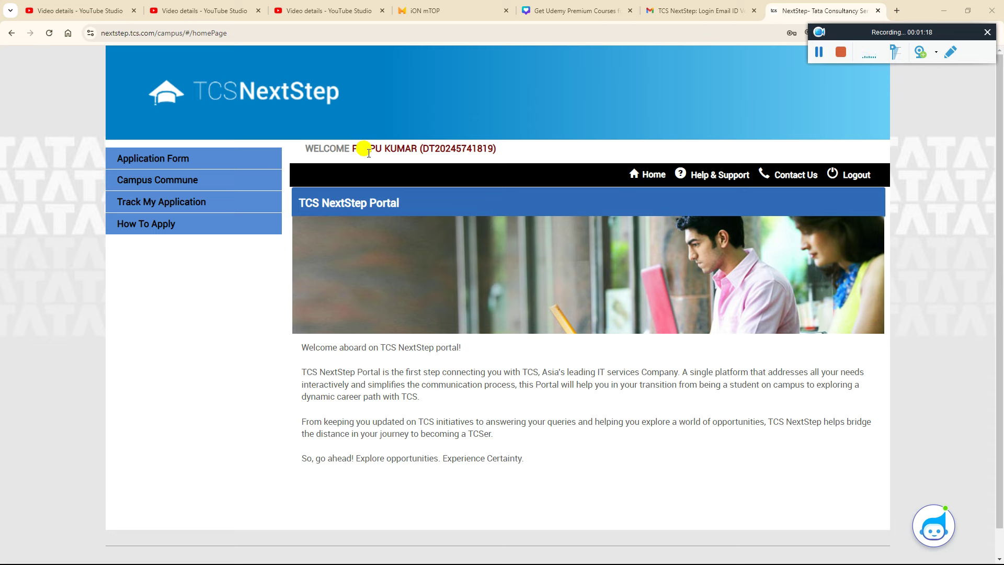
Step: Highlight the candidate reference number in the portal's welcome line
drag(430, 149, 493, 150)
click(423, 149)
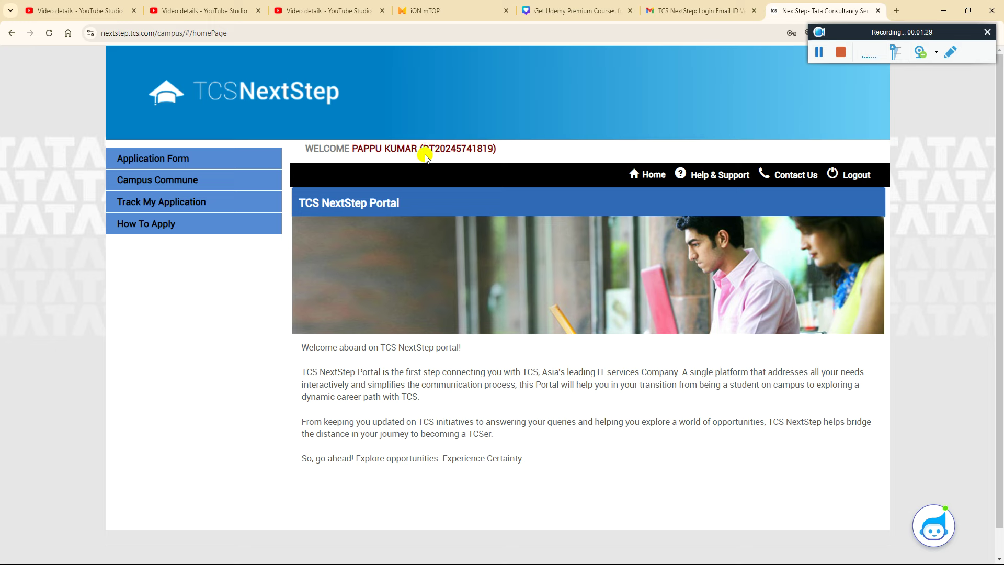
drag(427, 149, 421, 150)
Step: Check Candidate Registration in Track My Application, then view How To Apply and Campus Commune
click(180, 201)
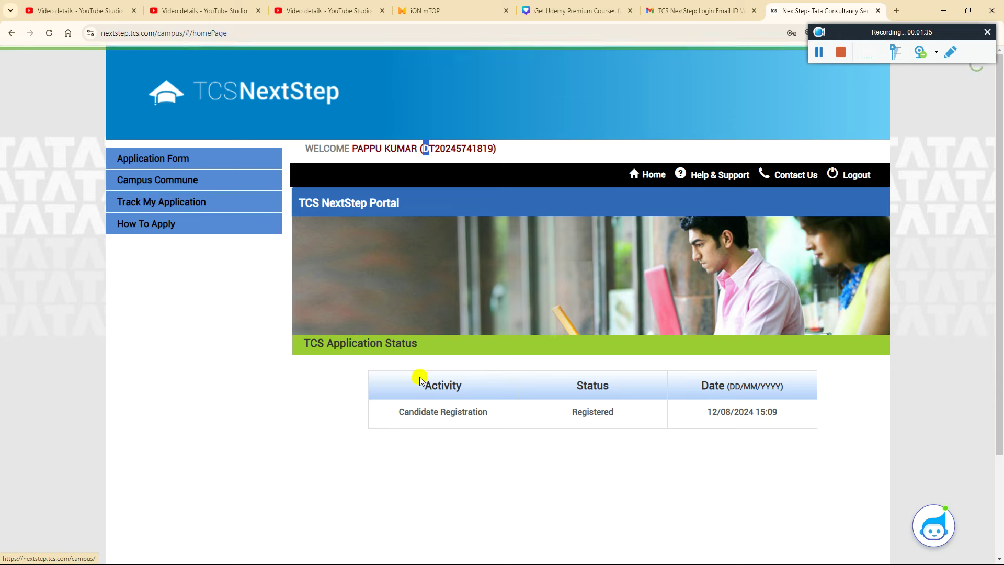
drag(405, 411, 513, 425)
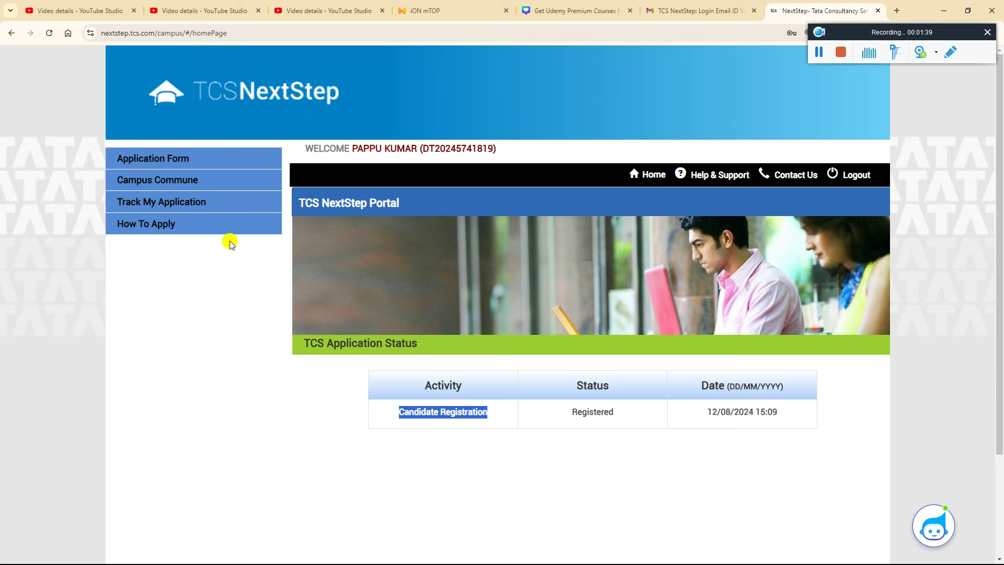
click(188, 227)
scroll(424, 292, down, 1)
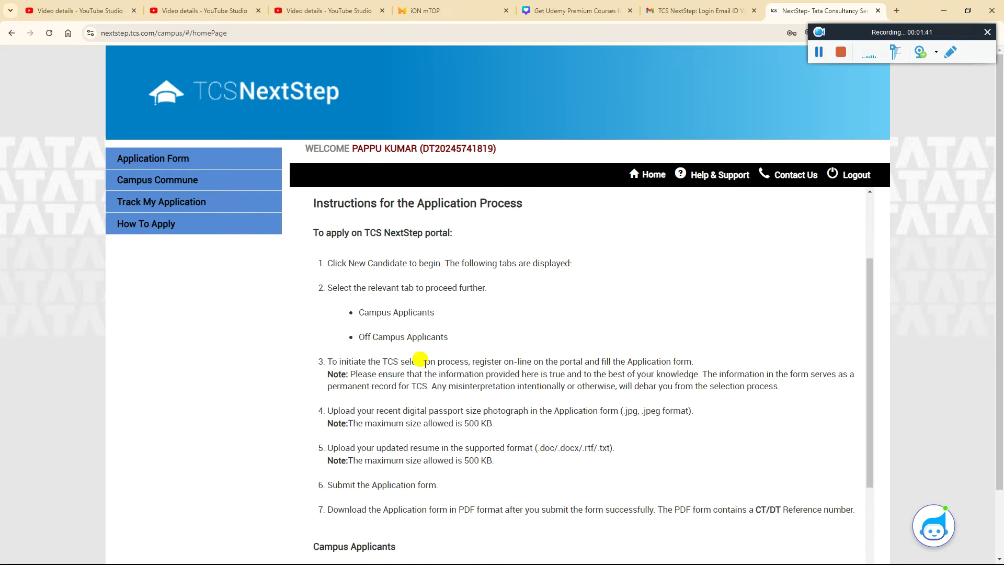
scroll(426, 460, down, 1)
scroll(426, 460, down, 1)
scroll(447, 432, up, 1)
scroll(450, 436, up, 3)
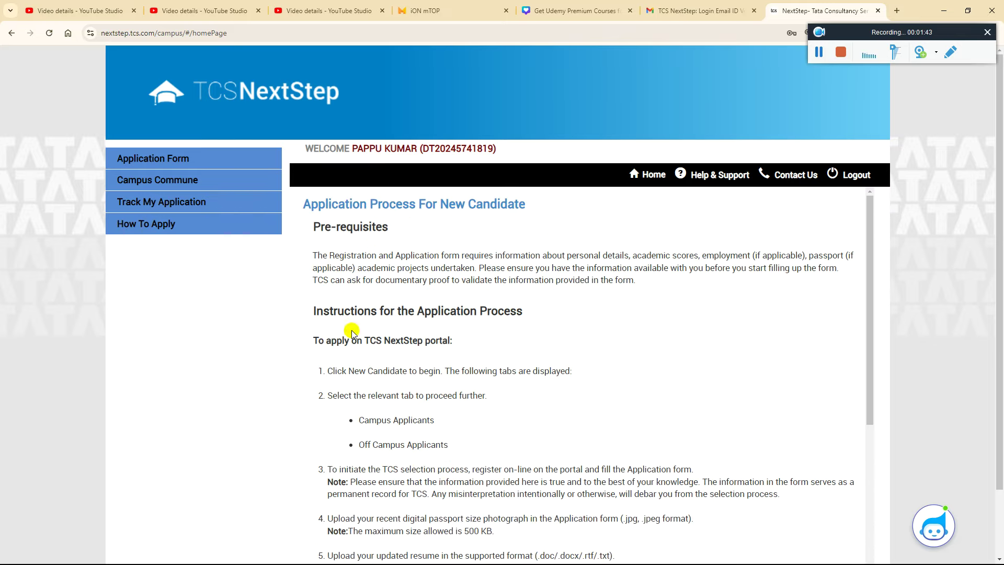
click(182, 179)
scroll(415, 408, down, 2)
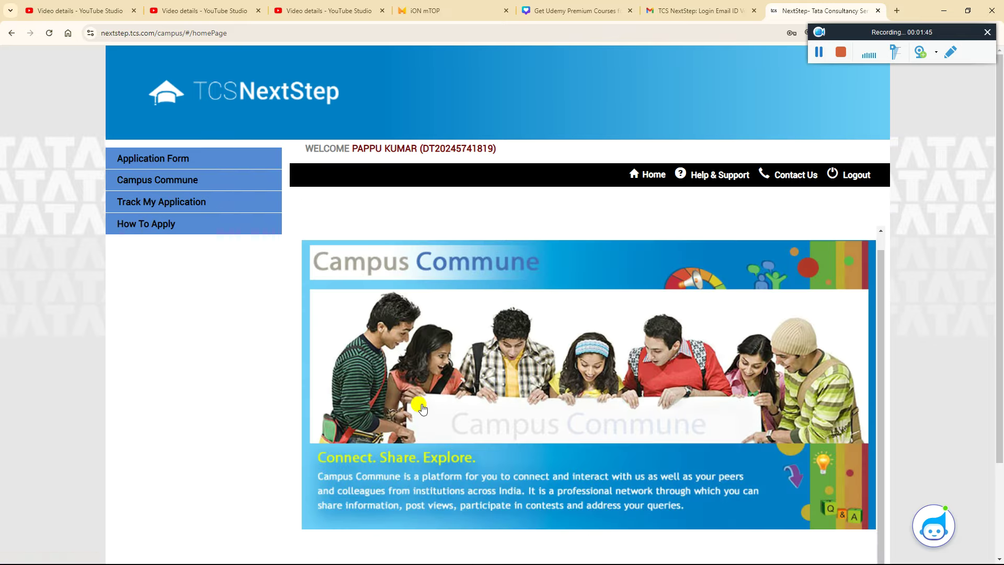
scroll(437, 410, up, 2)
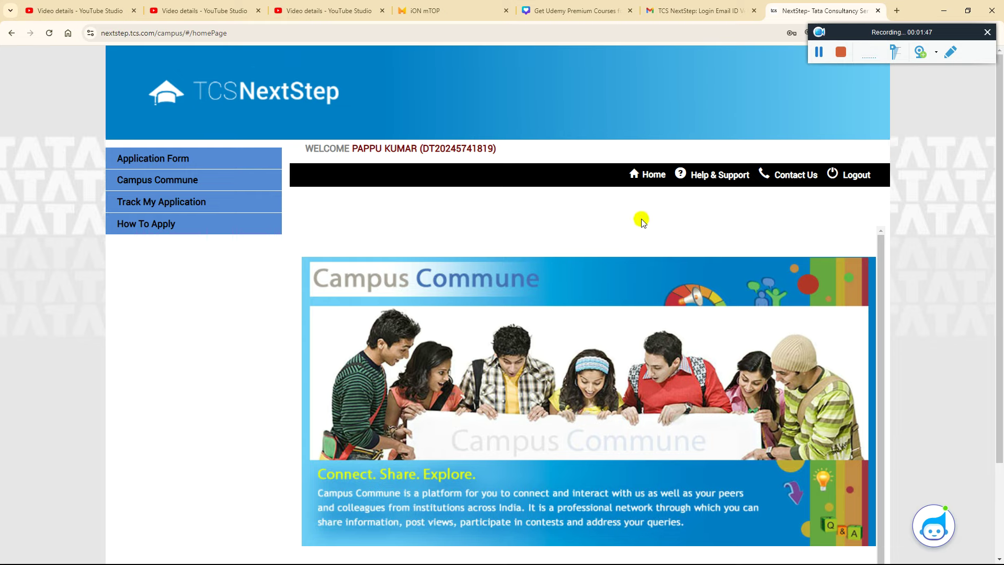
Step: Browse Help & Support FAQs on off-campus drives, changing marks, locked accounts and NSR
click(708, 180)
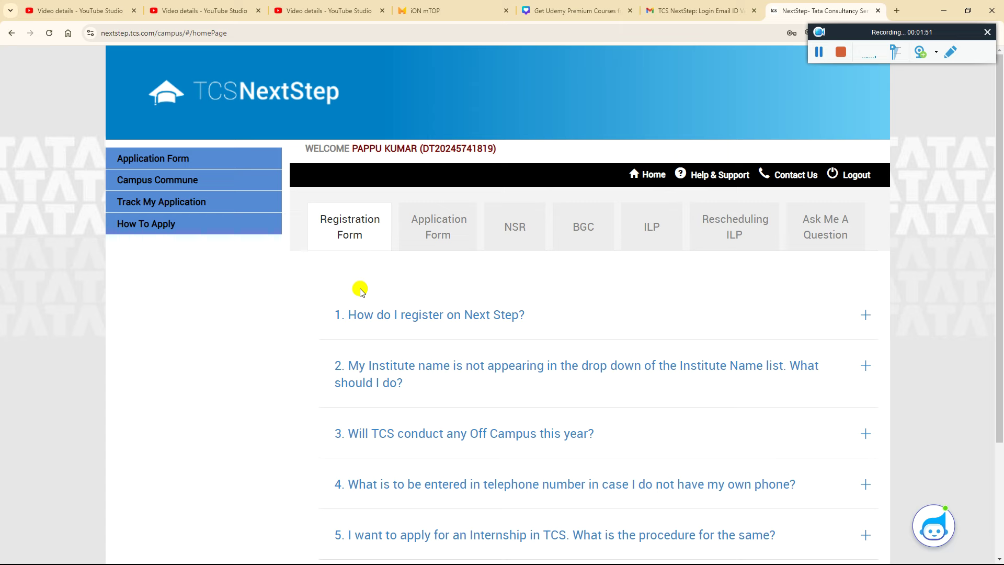
scroll(416, 396, down, 1)
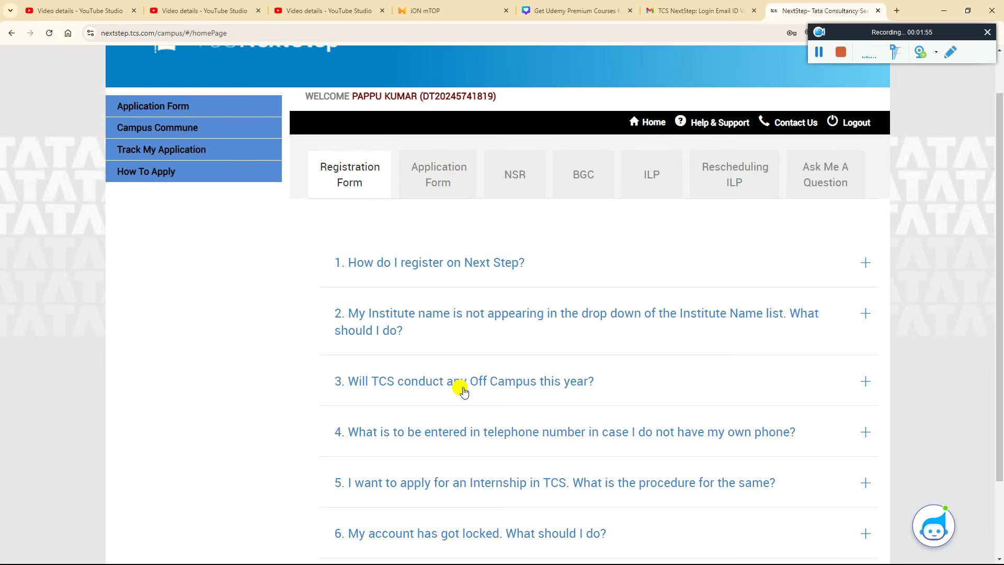
scroll(478, 298, down, 1)
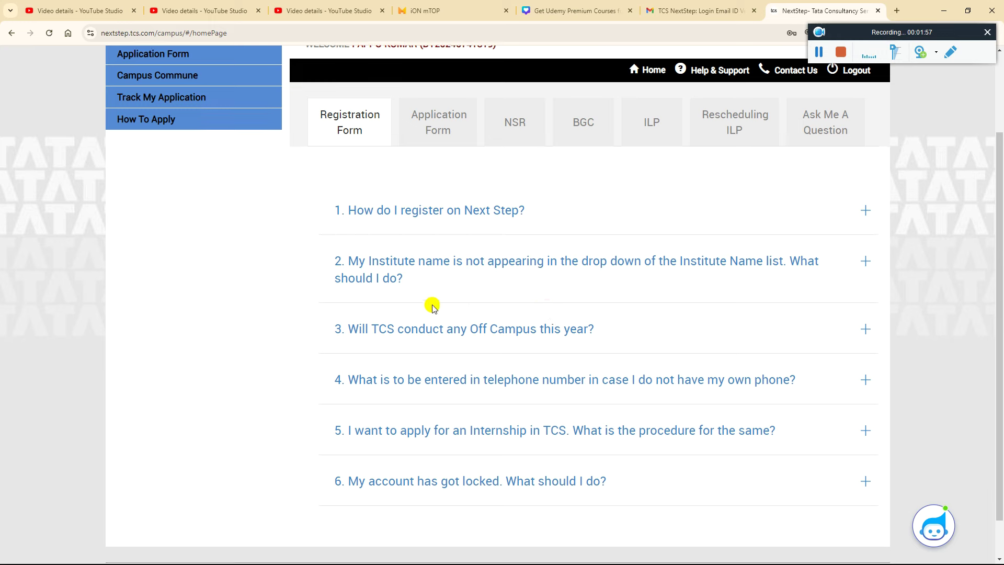
click(553, 336)
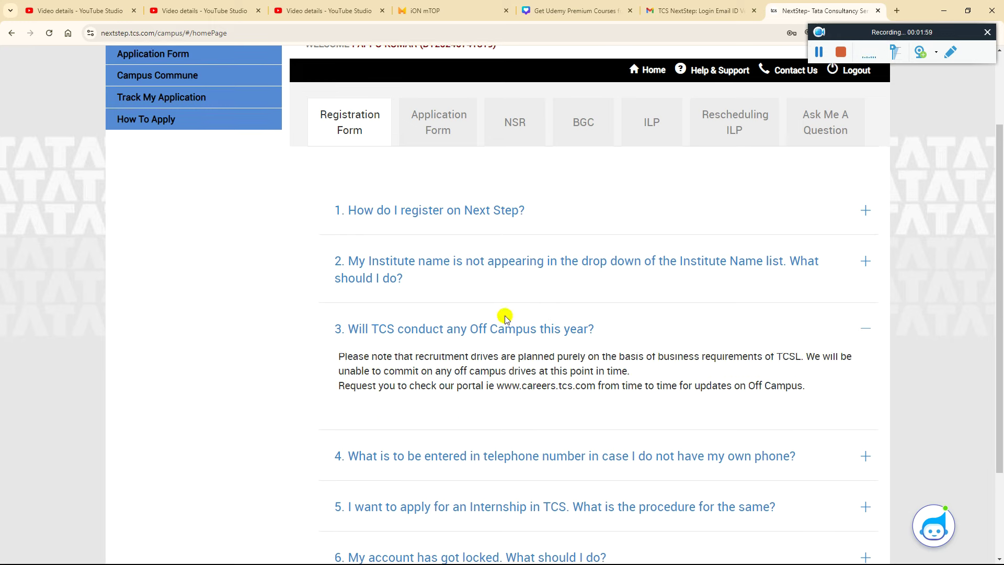
scroll(484, 418, down, 2)
scroll(396, 433, up, 4)
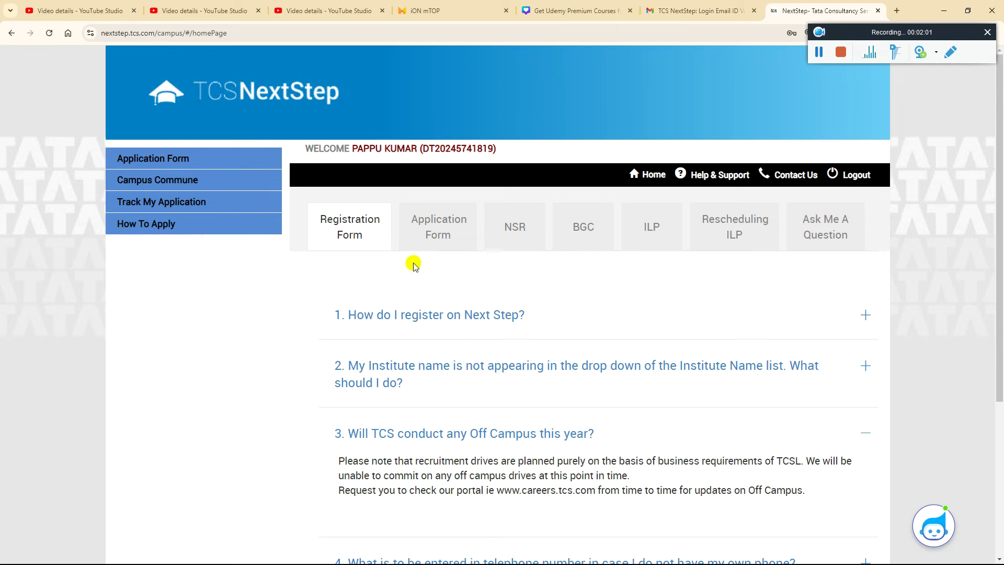
click(427, 232)
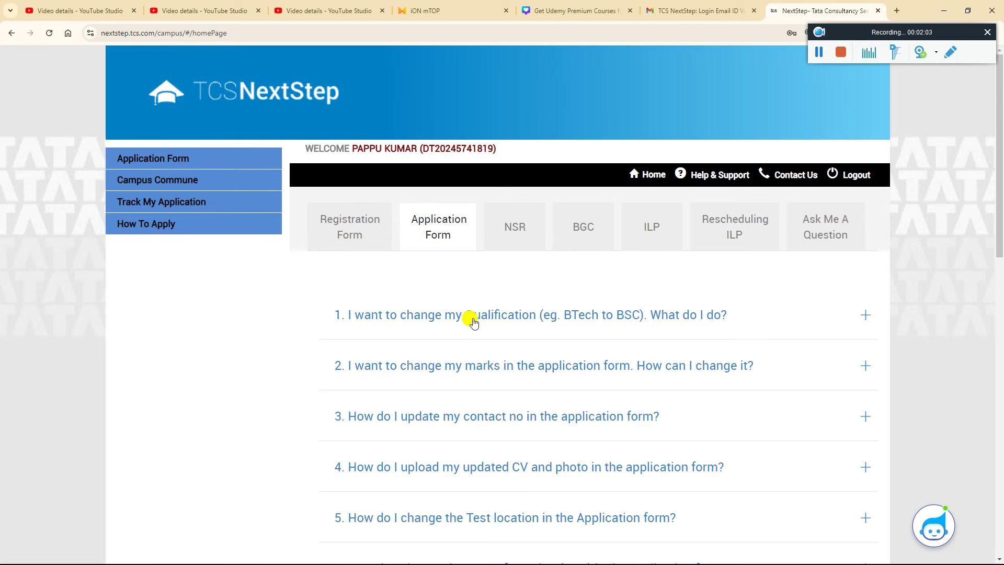
click(517, 373)
scroll(486, 392, down, 1)
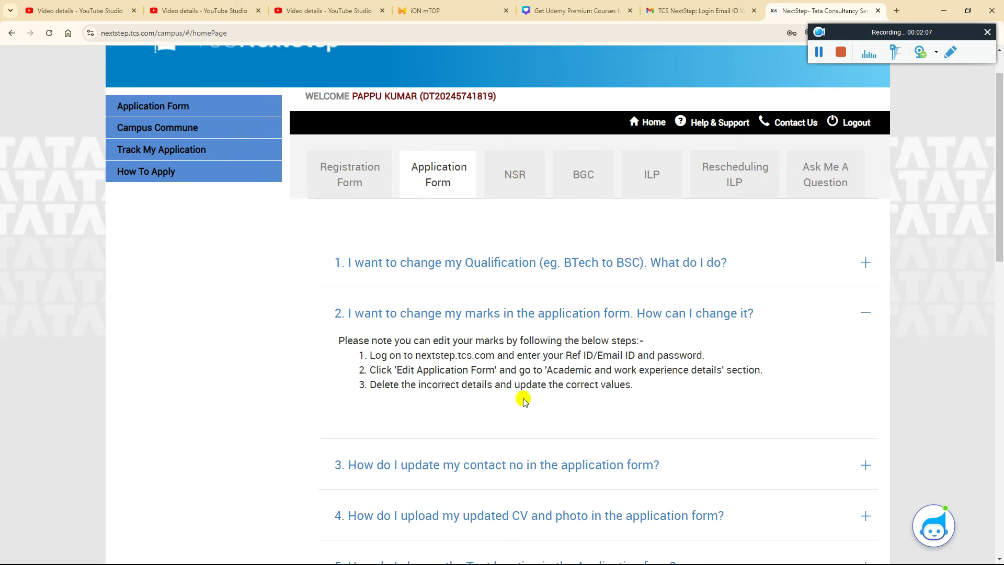
scroll(471, 396, down, 2)
scroll(422, 400, down, 1)
scroll(471, 422, down, 1)
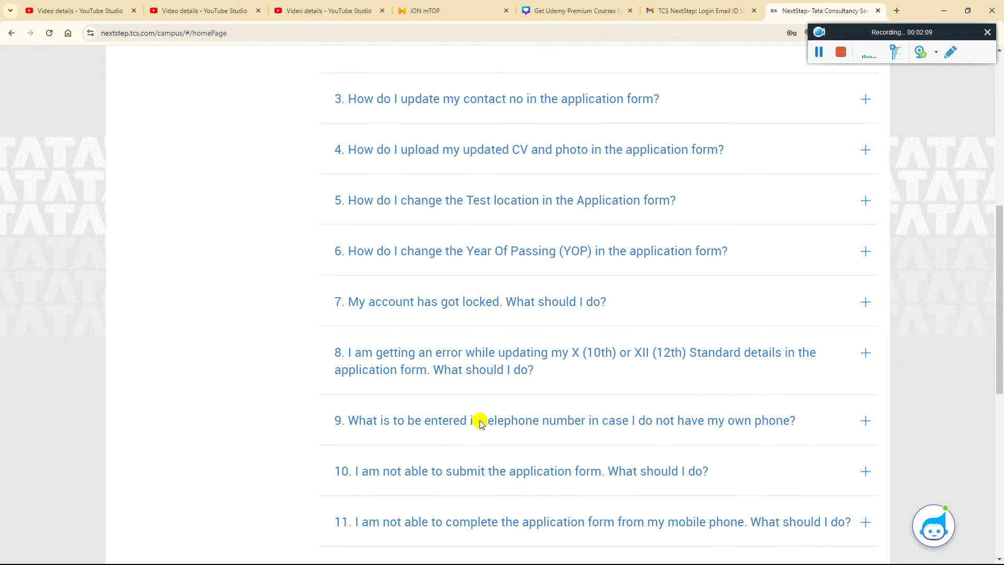
click(422, 303)
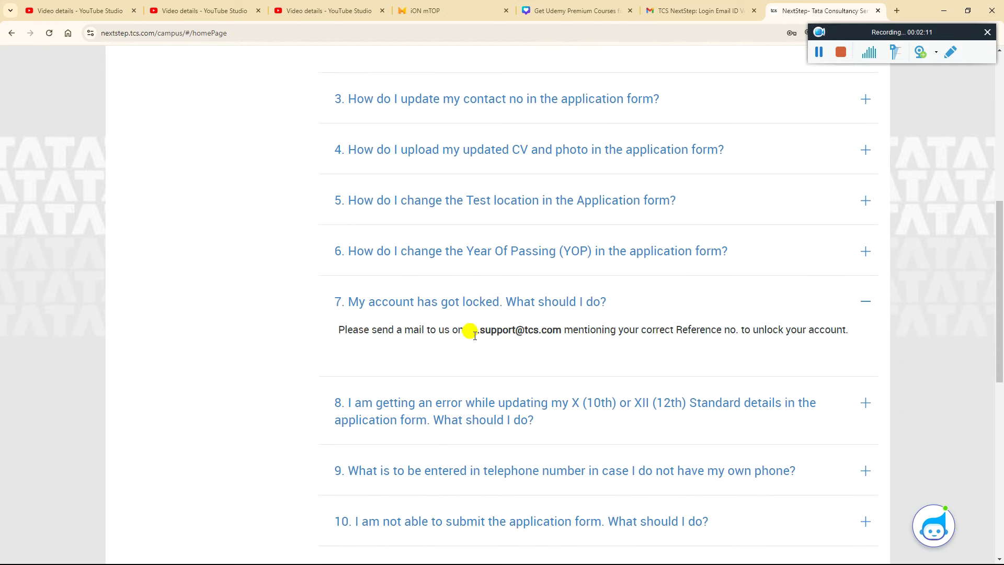
drag(465, 330, 553, 330)
scroll(469, 342, down, 1)
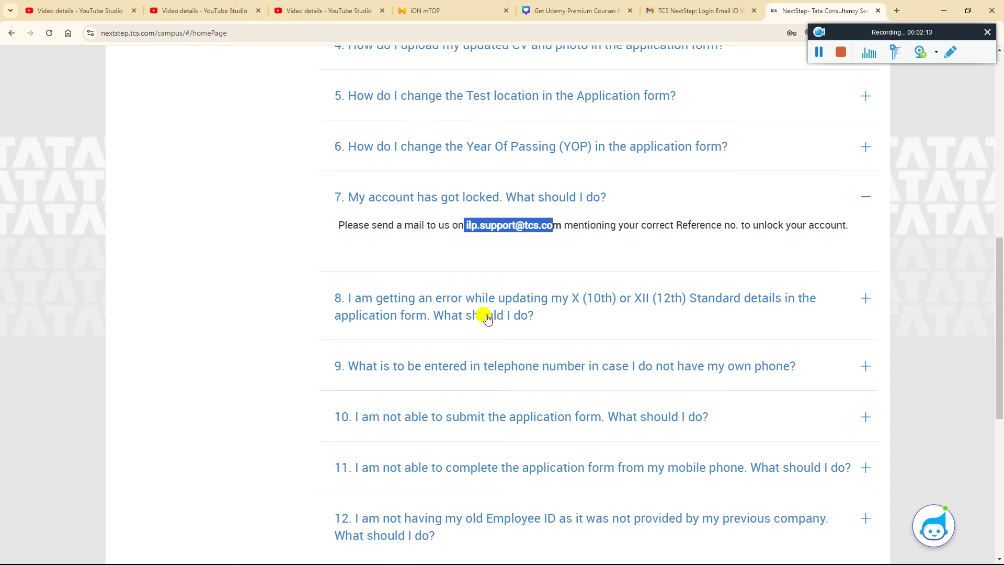
scroll(510, 406, up, 1)
scroll(489, 451, up, 4)
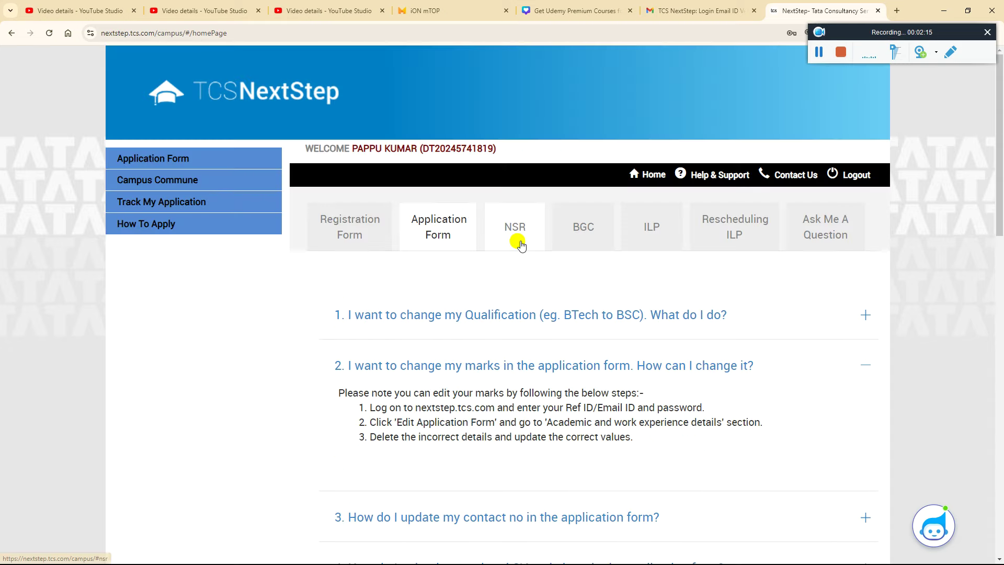
click(515, 235)
scroll(501, 412, down, 2)
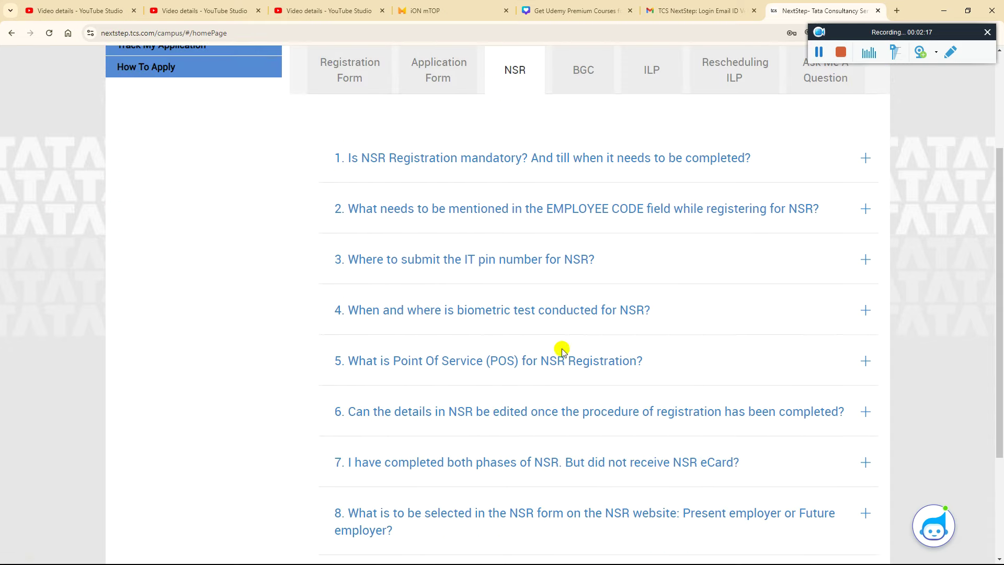
scroll(481, 393, down, 1)
scroll(489, 397, up, 3)
Step: Read the BGC answer about the non-criminal affidavit, then show the ILP FAQs
click(580, 234)
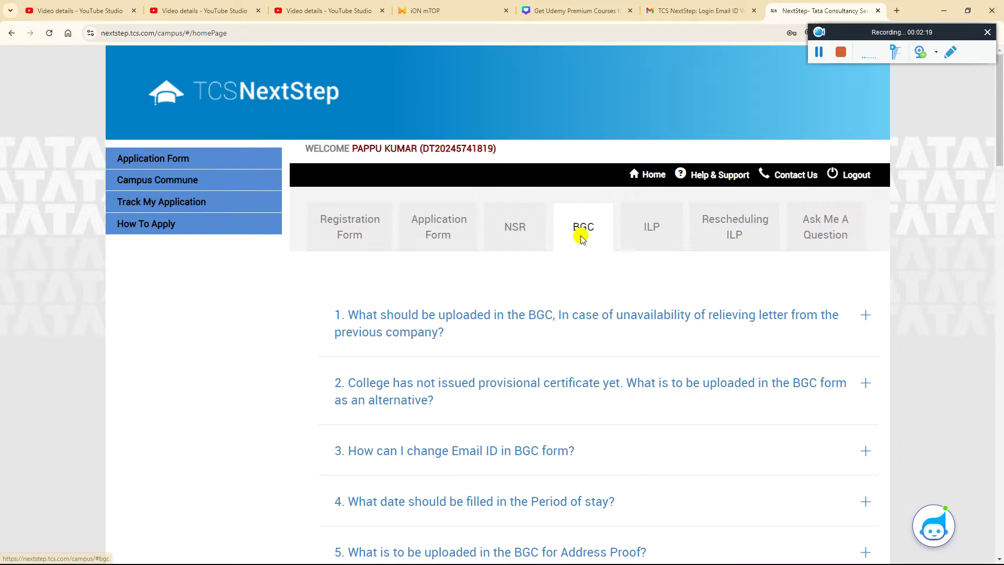
scroll(444, 388, down, 2)
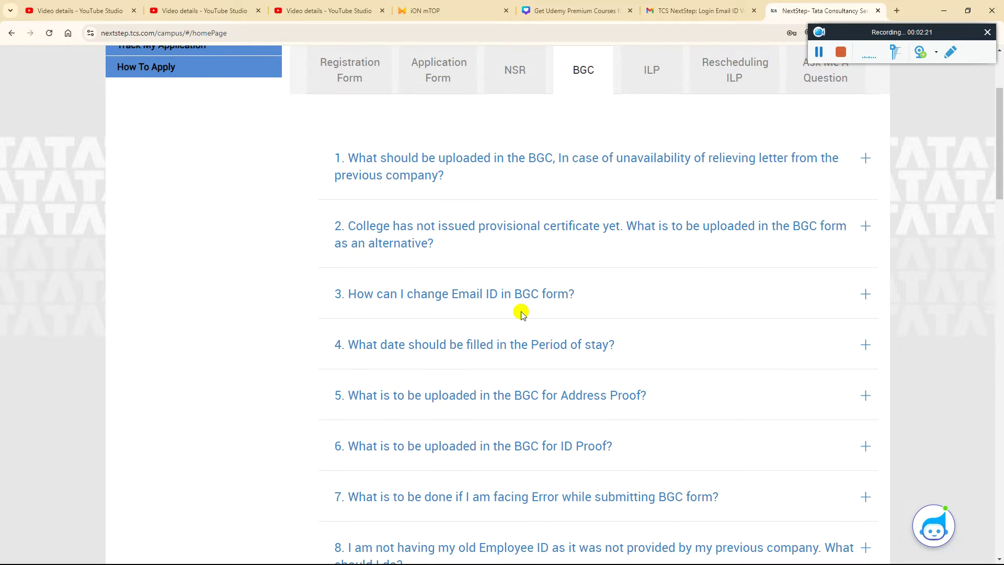
scroll(521, 313, down, 2)
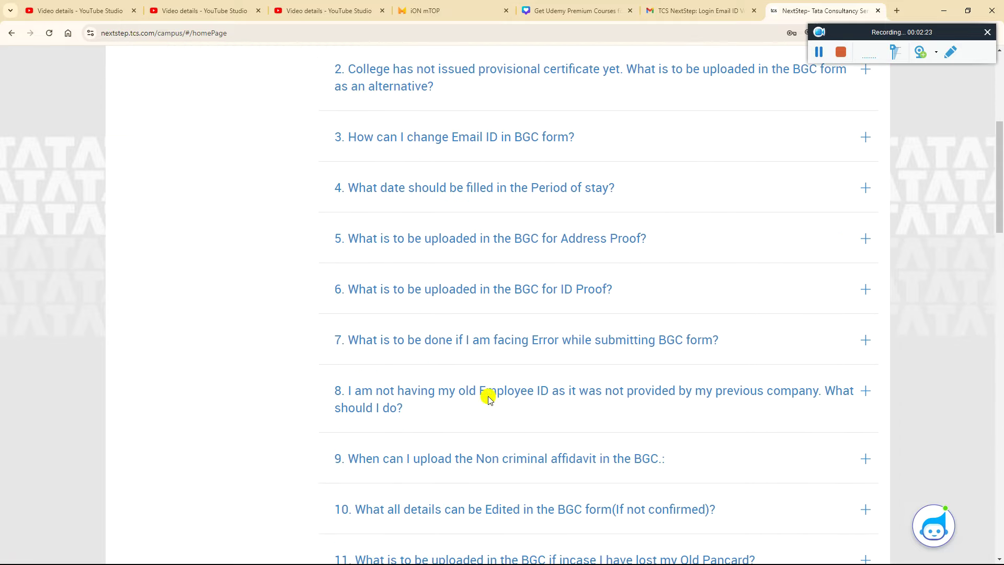
scroll(518, 396, down, 2)
click(428, 303)
scroll(507, 406, down, 4)
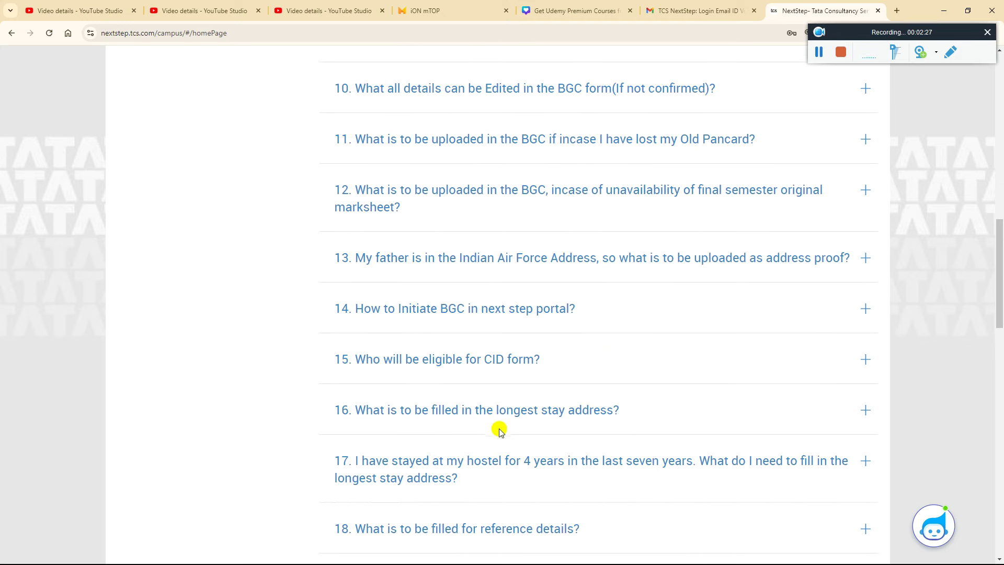
scroll(497, 452, up, 1)
scroll(494, 471, up, 6)
scroll(494, 470, up, 3)
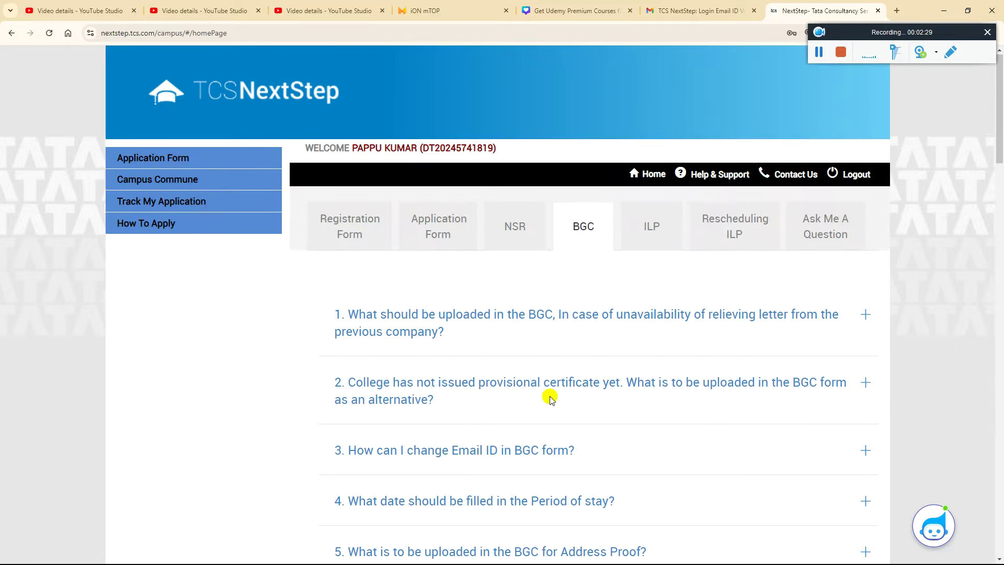
click(661, 232)
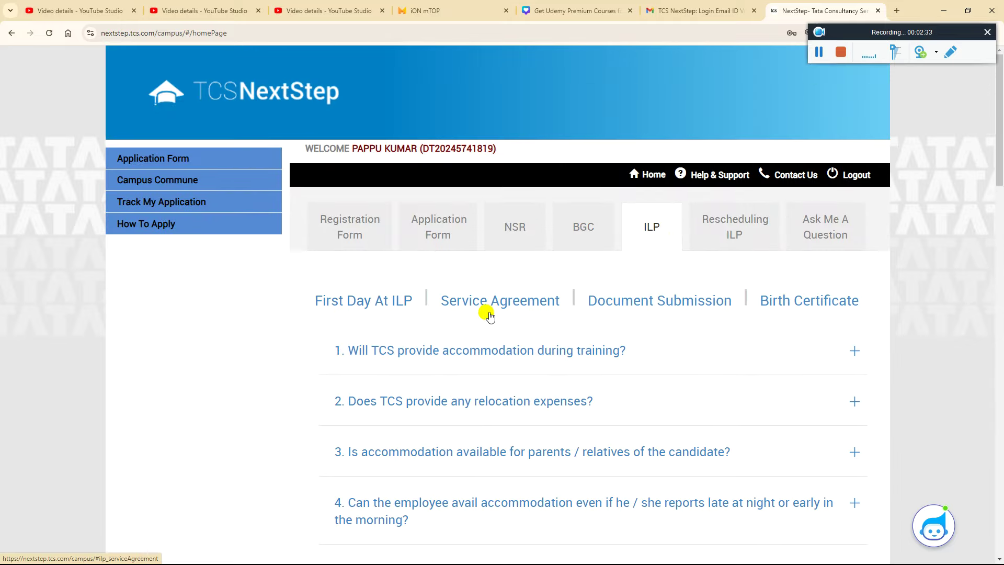
Step: Browse the ILP document and birth certificate FAQs, then expand the Rescheduling ILP wedding answer
click(690, 304)
click(788, 305)
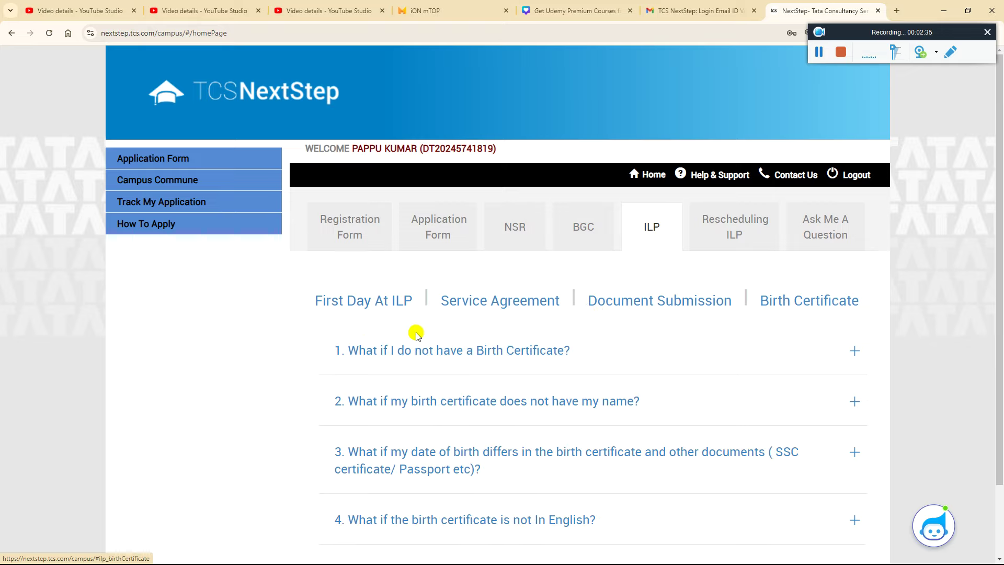
click(357, 307)
scroll(470, 423, down, 4)
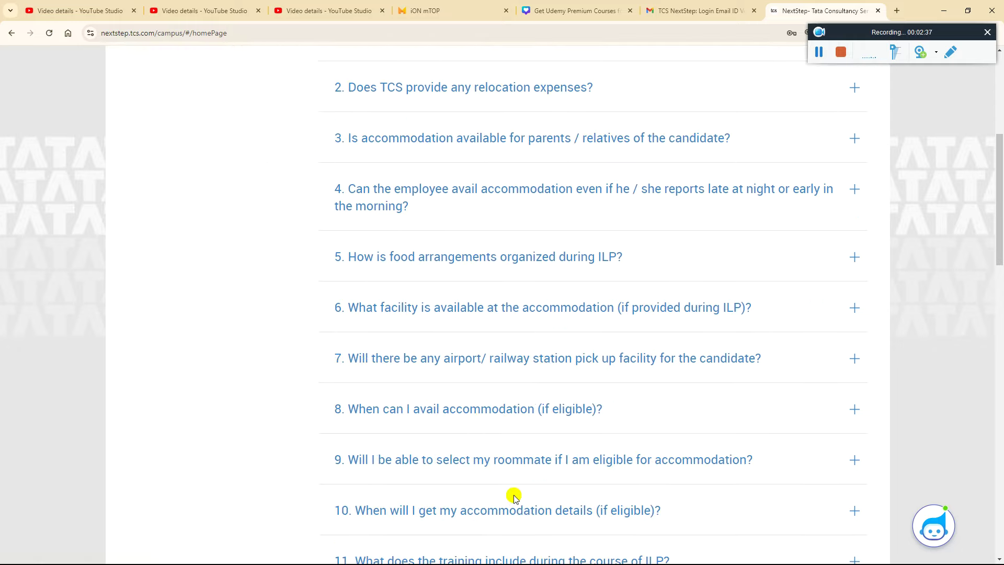
scroll(520, 497, up, 4)
click(738, 239)
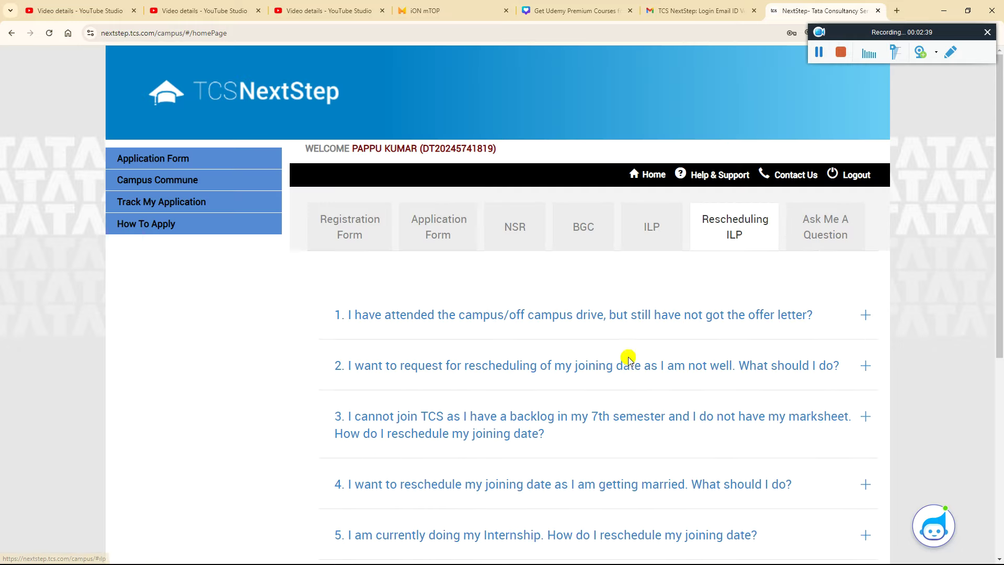
scroll(590, 463, down, 2)
scroll(590, 465, down, 1)
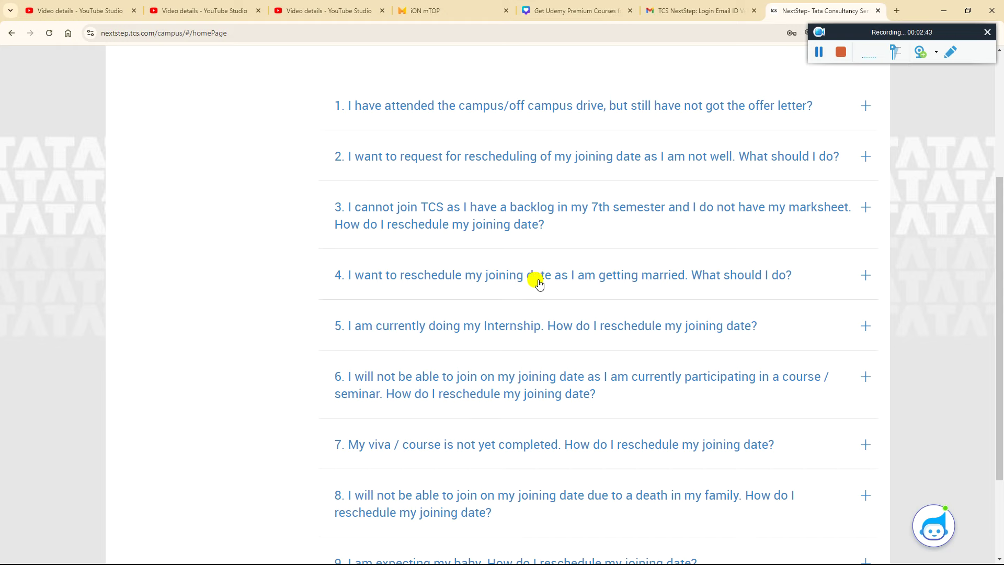
click(580, 284)
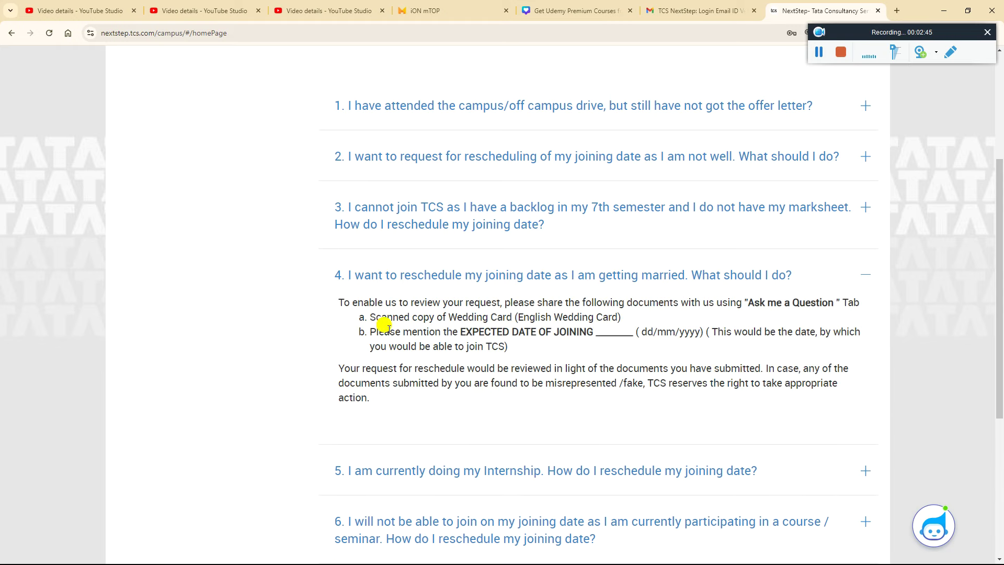
scroll(562, 400, up, 3)
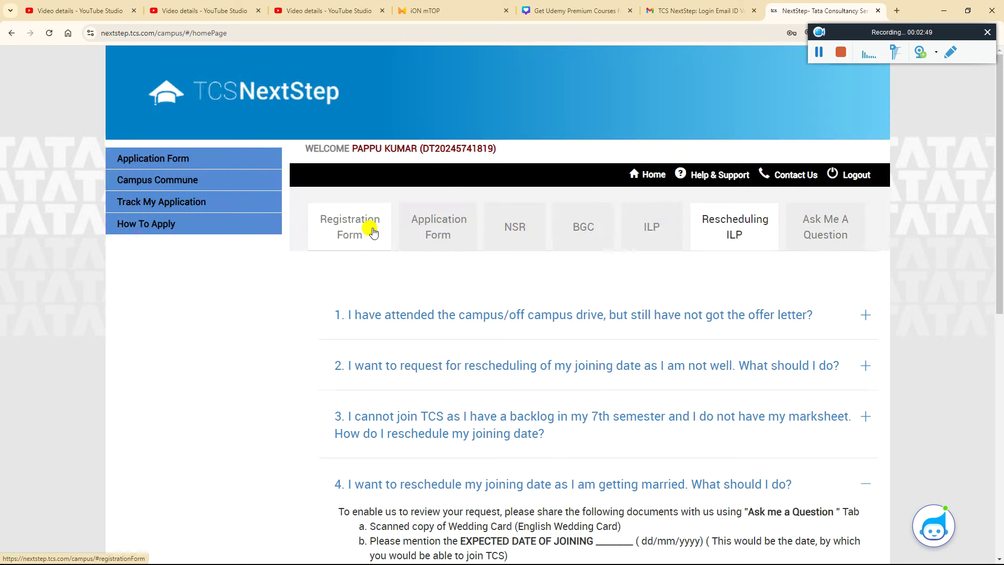
Step: Revisit the Application Form, NSR and ILP FAQs, ending on Rescheduling ILP
click(439, 227)
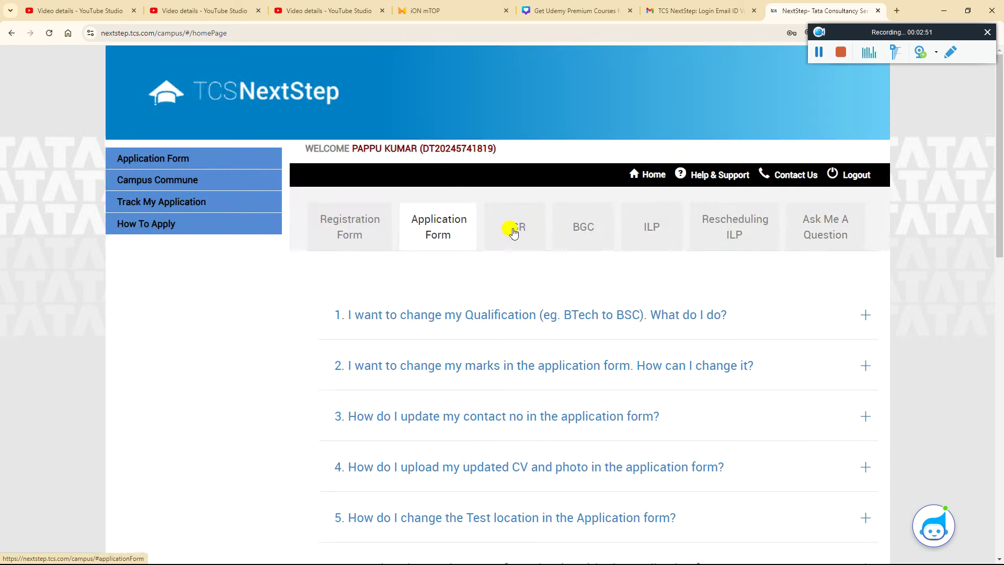
click(515, 226)
click(652, 227)
click(718, 239)
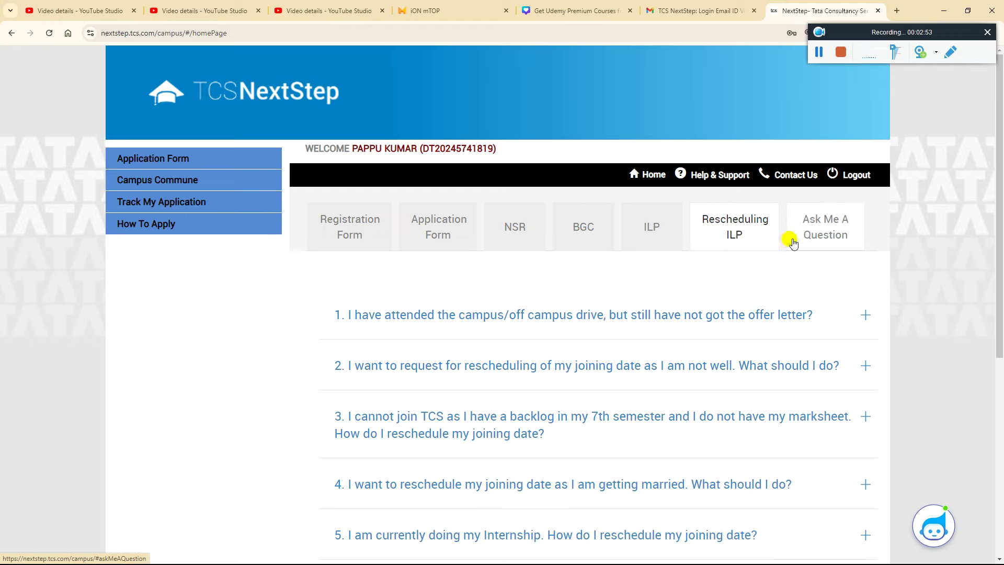
Step: Open the Ask Me A Question form and set Category of Issue to Others
click(819, 232)
scroll(503, 317, down, 1)
click(511, 291)
click(469, 464)
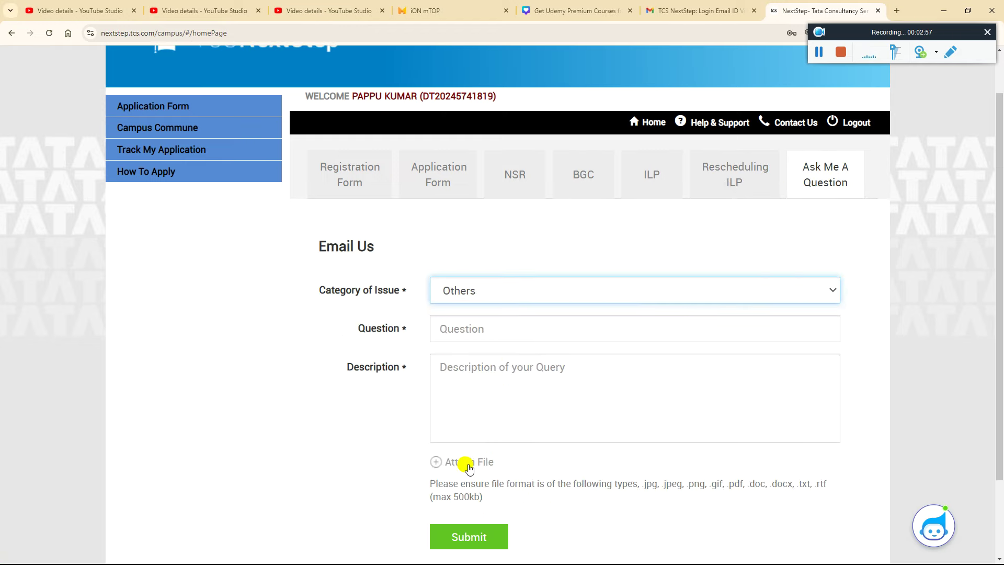
click(451, 327)
click(479, 292)
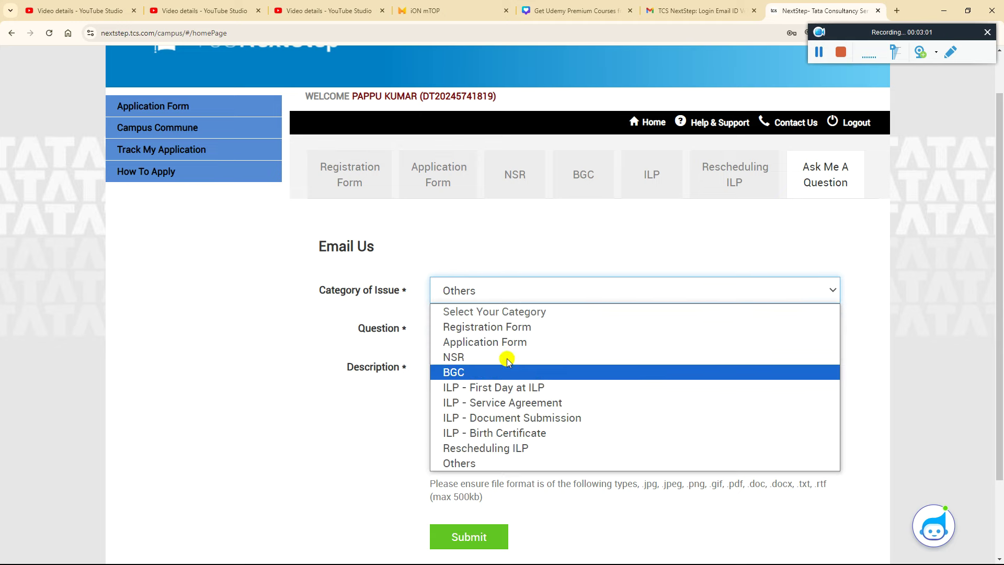
click(471, 468)
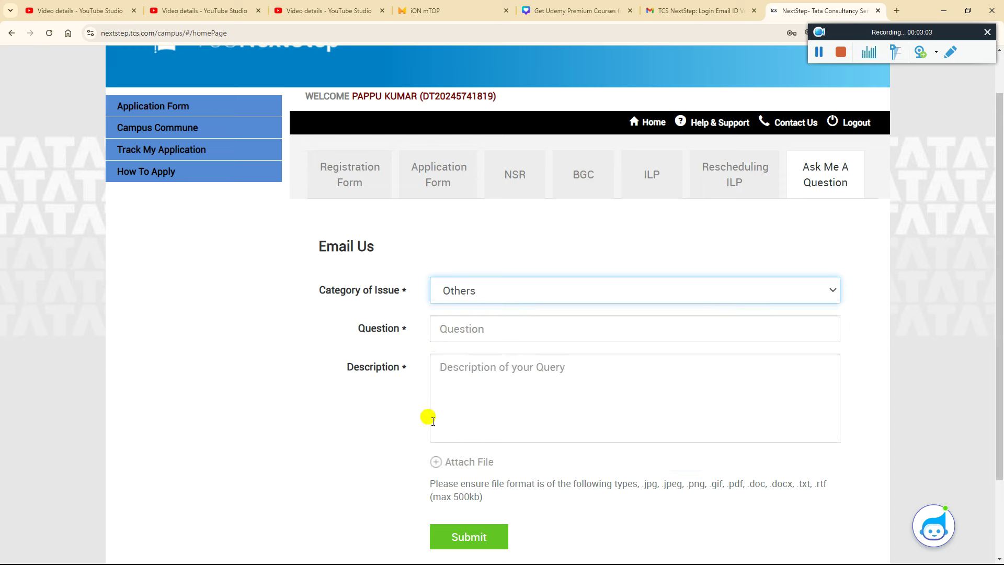
Step: Enter the question about no interview result and batched status, and copy it into Description
click(445, 329)
text(DON'T GET ANY INTERVIEW RESULT, AND MY STATUS IS SHO)
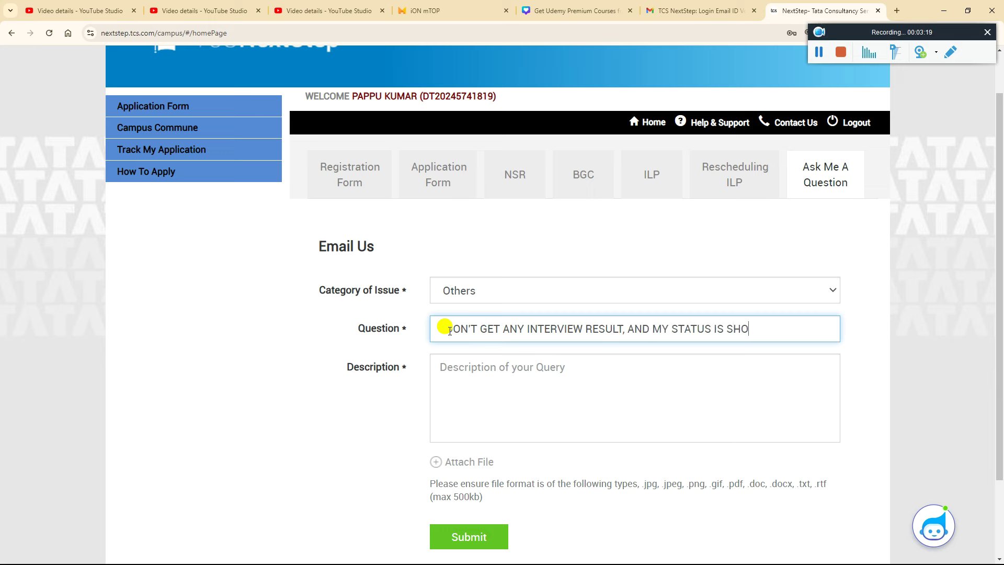
text(WING )
text(BATCHED)
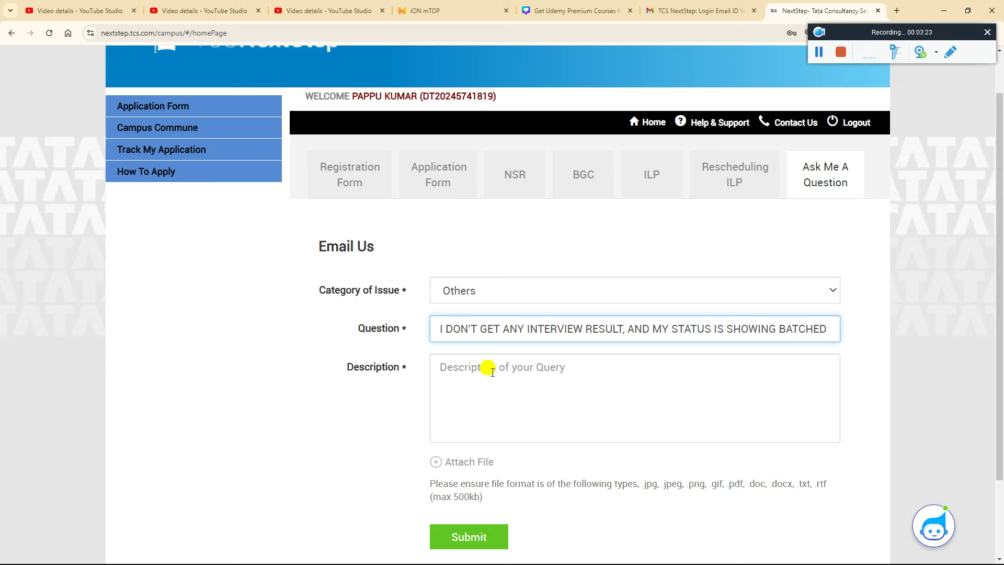
click(483, 361)
click(484, 330)
key(ctrl+a)
key(ctrl+c)
click(463, 375)
key(ctrl+v)
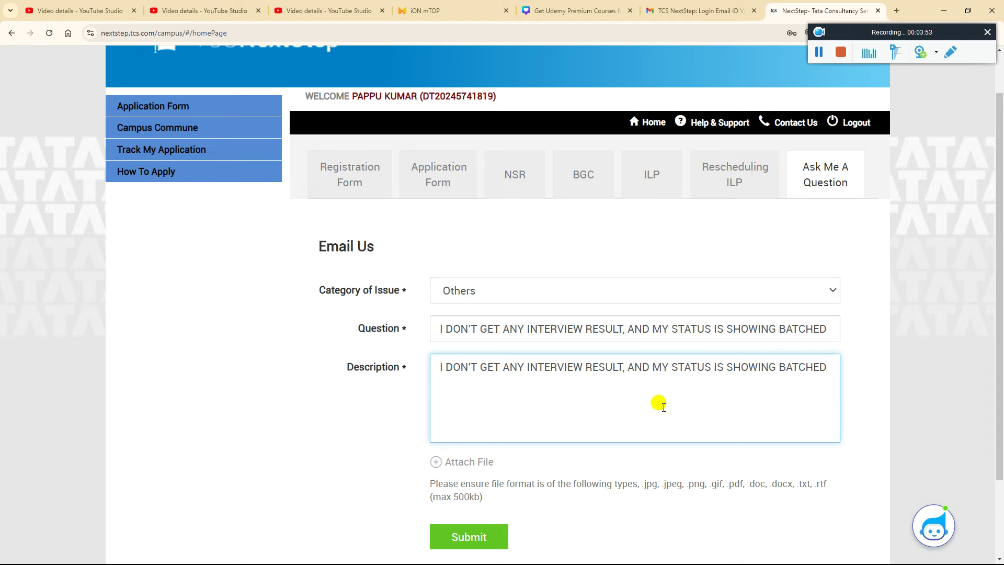
scroll(596, 392, down, 1)
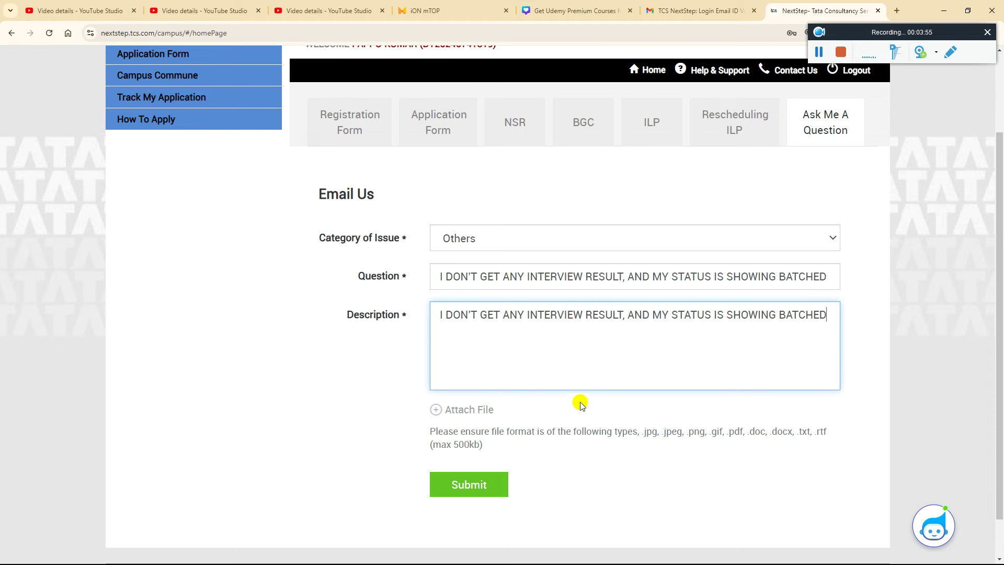
triple_click(582, 274)
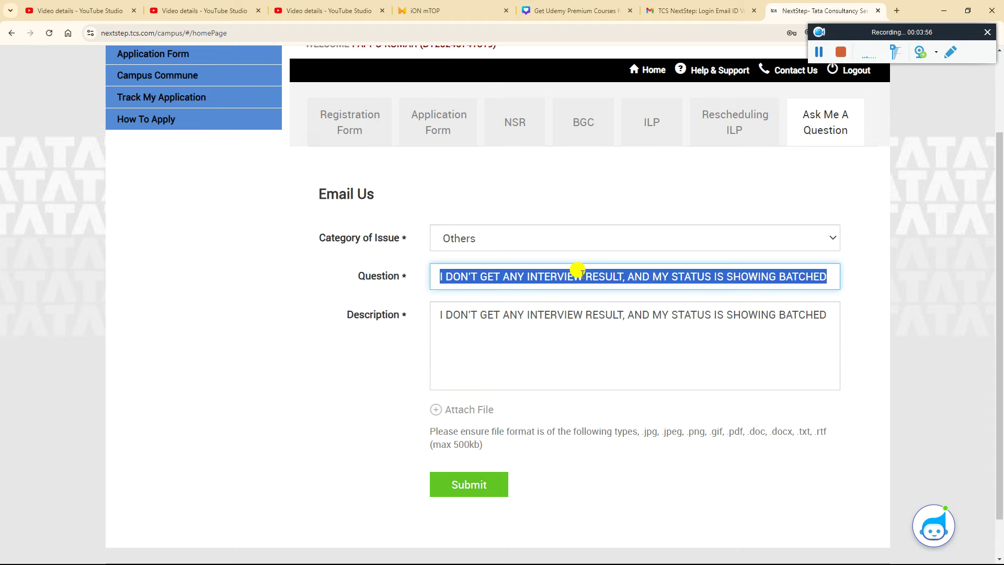
click(534, 235)
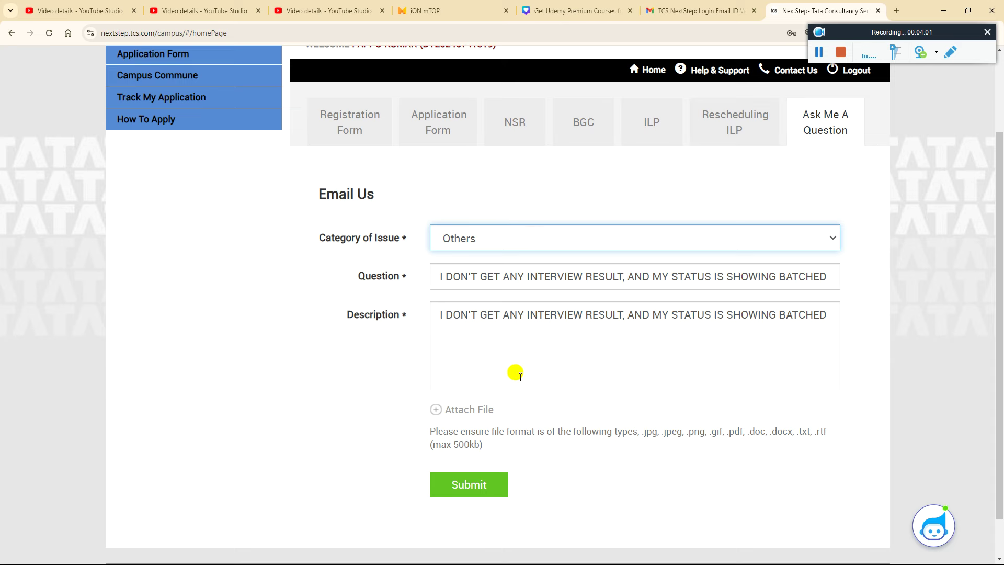
scroll(517, 374, up, 1)
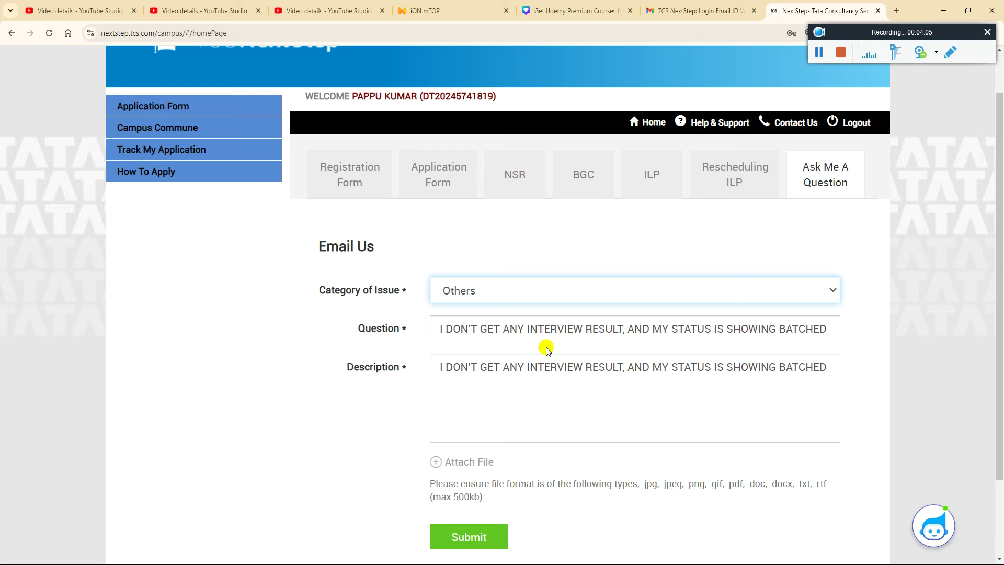
triple_click(553, 323)
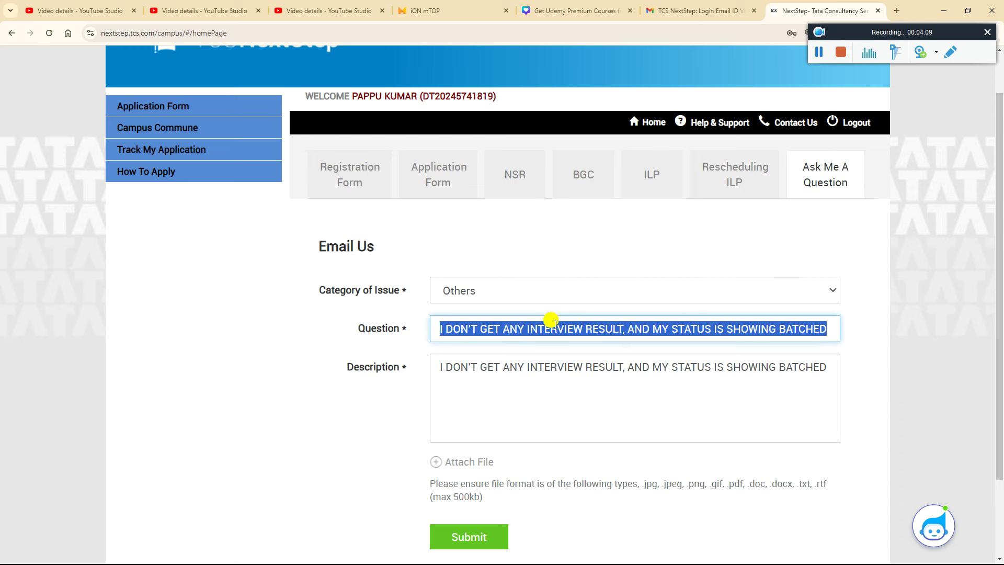
triple_click(513, 362)
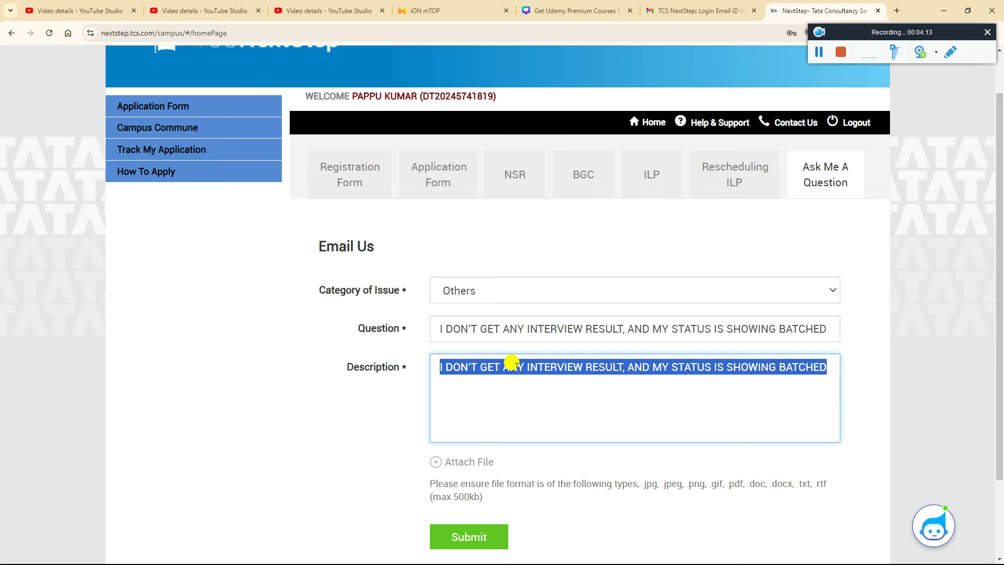
scroll(173, 163, up, 1)
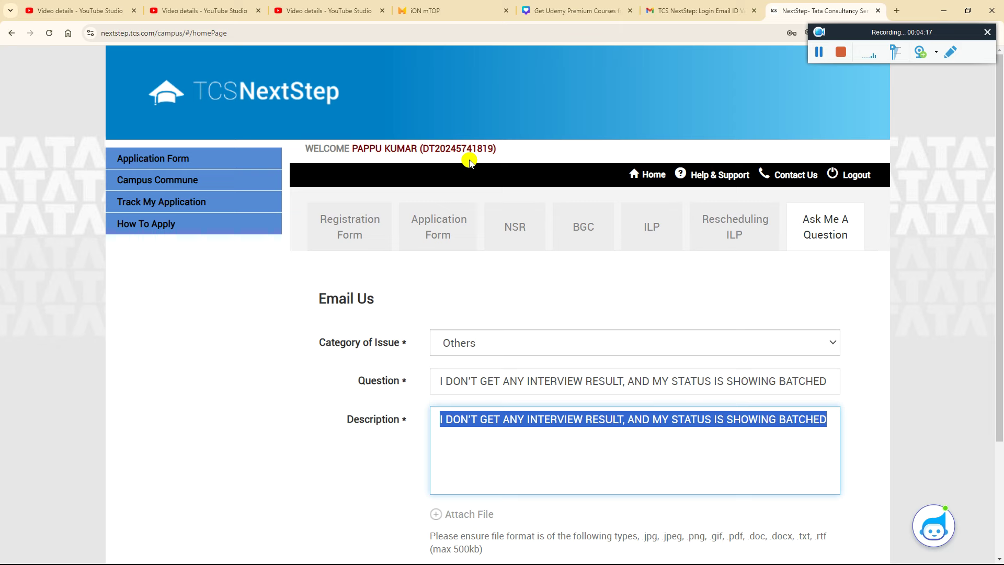
scroll(451, 184, down, 1)
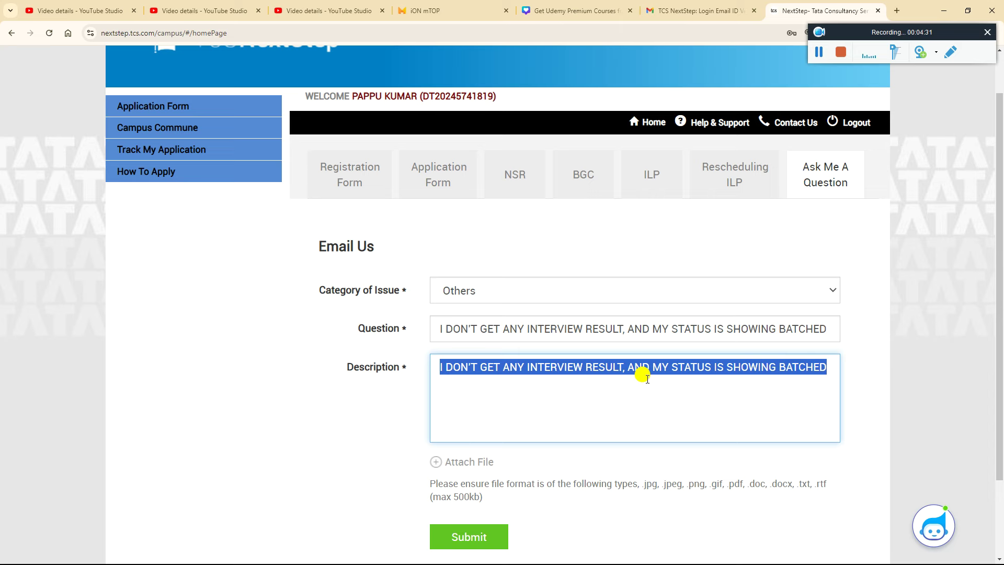
scroll(627, 235, up, 1)
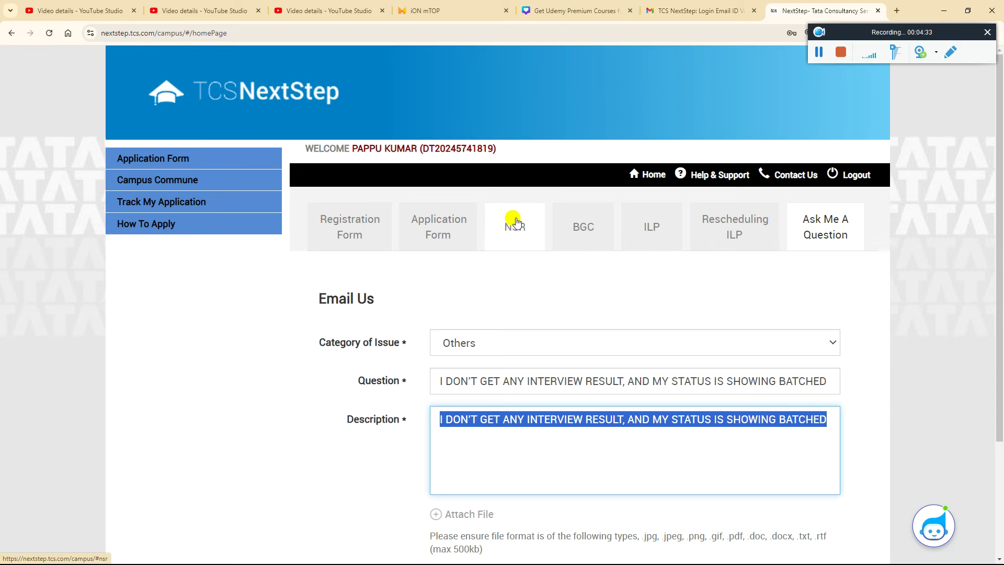